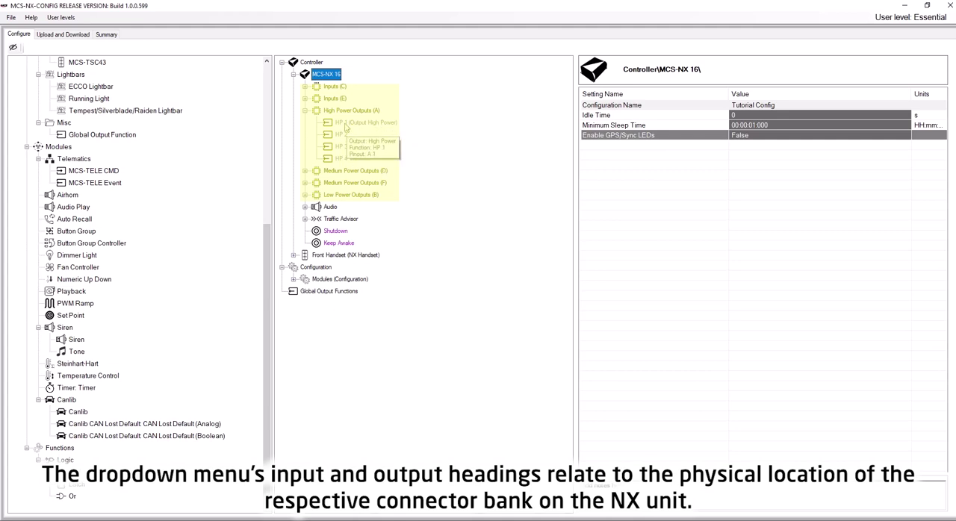
Open high power output HP 1 under High Power Outputs (A)
left_click(346, 124)
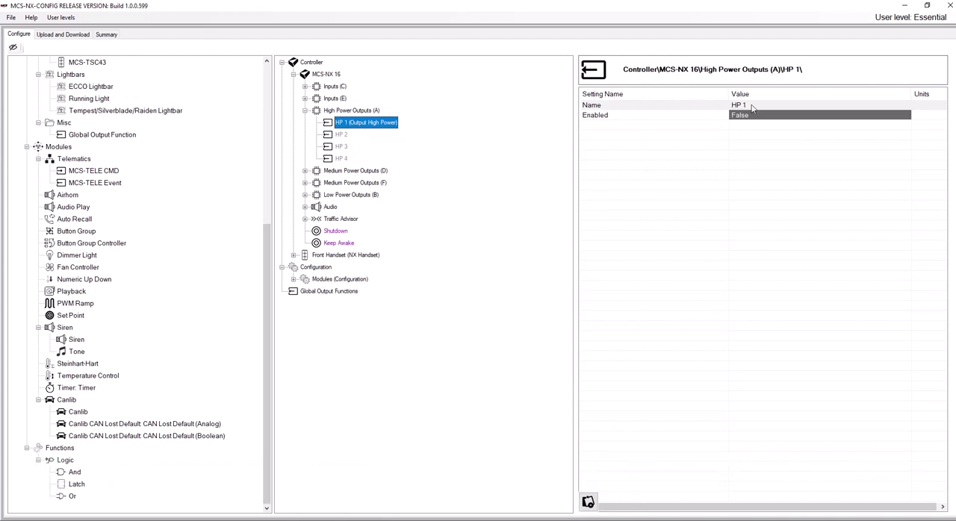
Change the HP 1 output's name to 'Rear Reds'
left_click(753, 105)
type("Rear Reds")
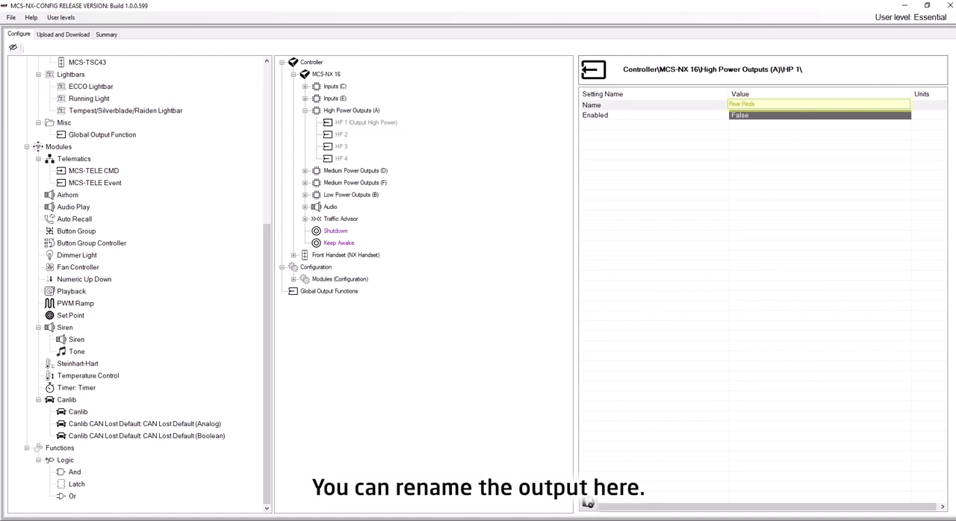
key("Return")
left_click(752, 115)
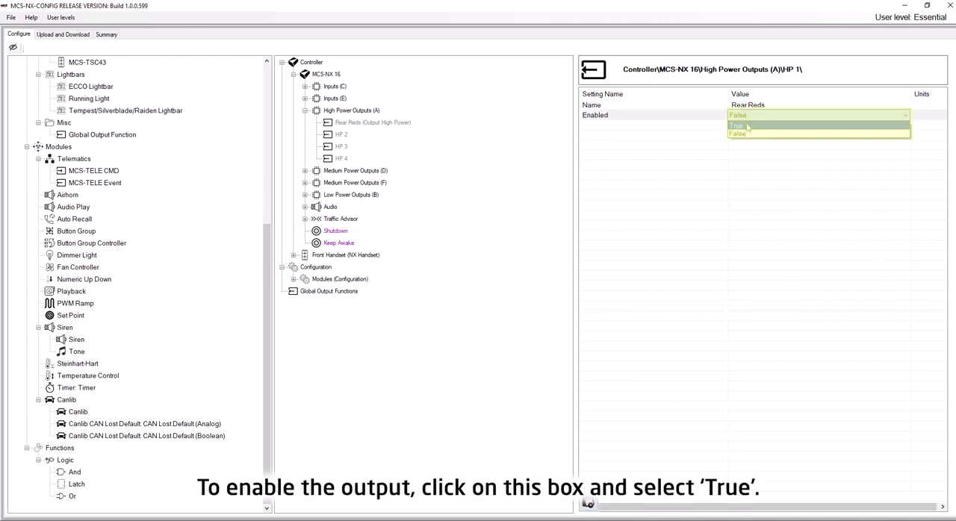
Set Enabled to True and change the voltage dropout threshold from 8 to 12 V
left_click(746, 125)
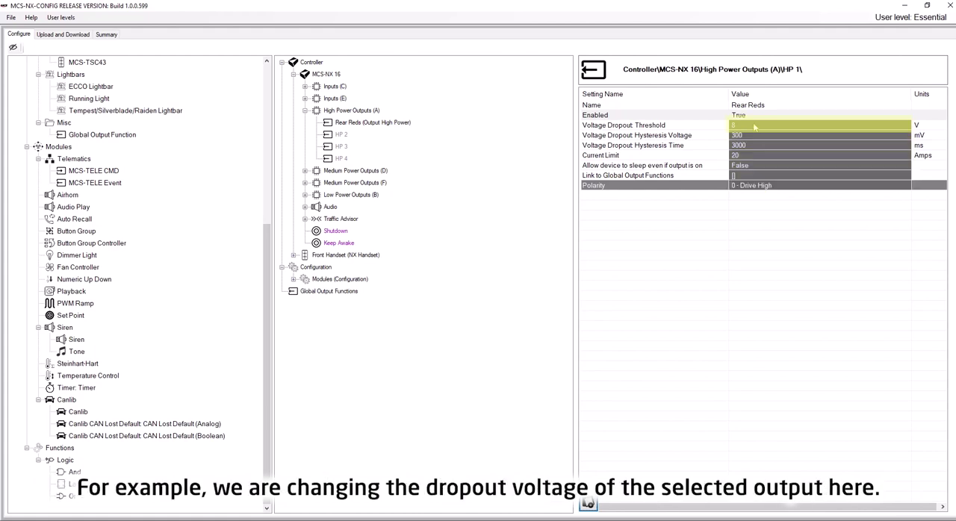
left_click(752, 125)
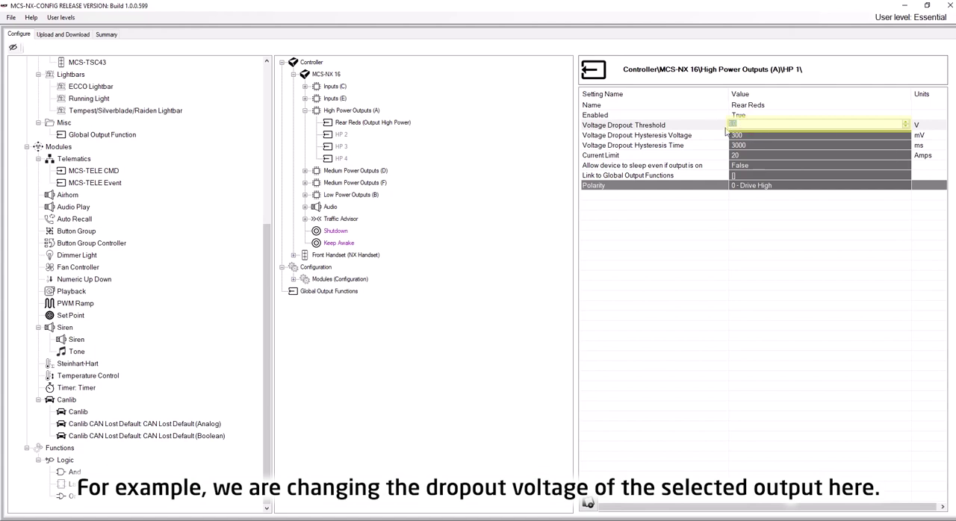
type("12")
key("Return")
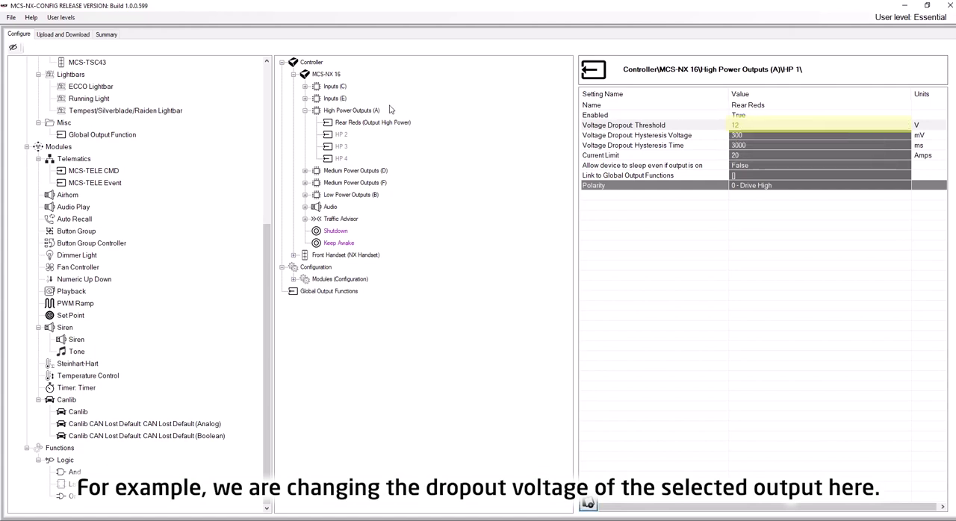
Add a Frequency PWM output function under Rear Reds
right_click(351, 123)
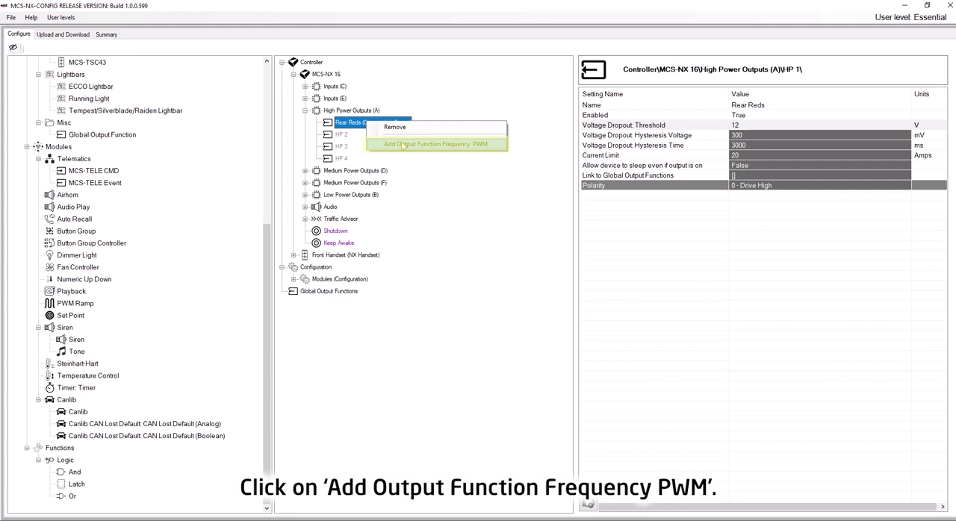
left_click(402, 145)
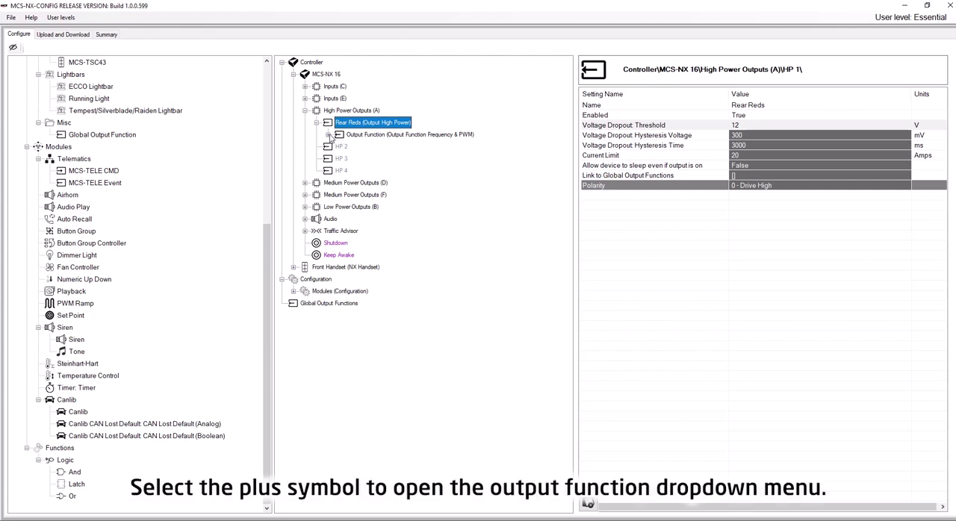
Link Activation Input 1 to the Front Handset Rear Reds button state
left_click(328, 134)
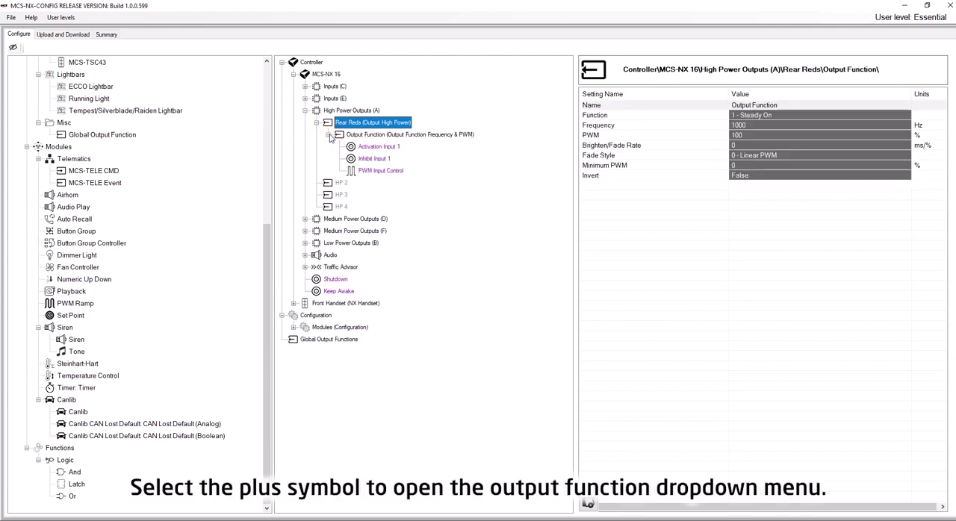
right_click(377, 146)
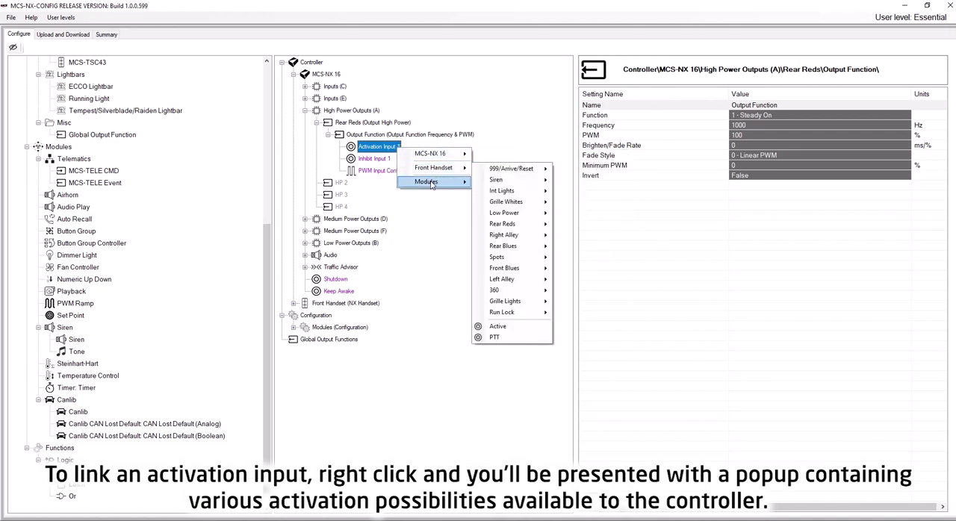
mouse_move(435, 167)
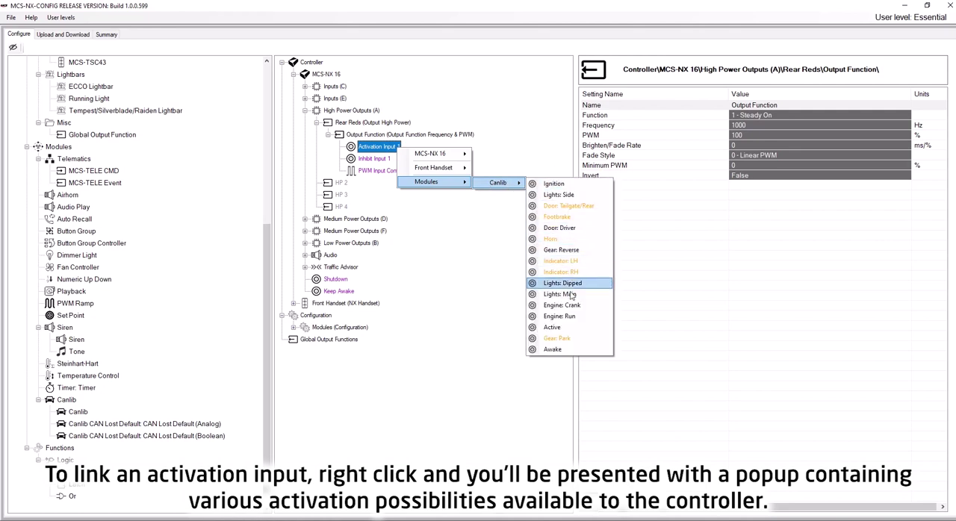
mouse_move(508, 224)
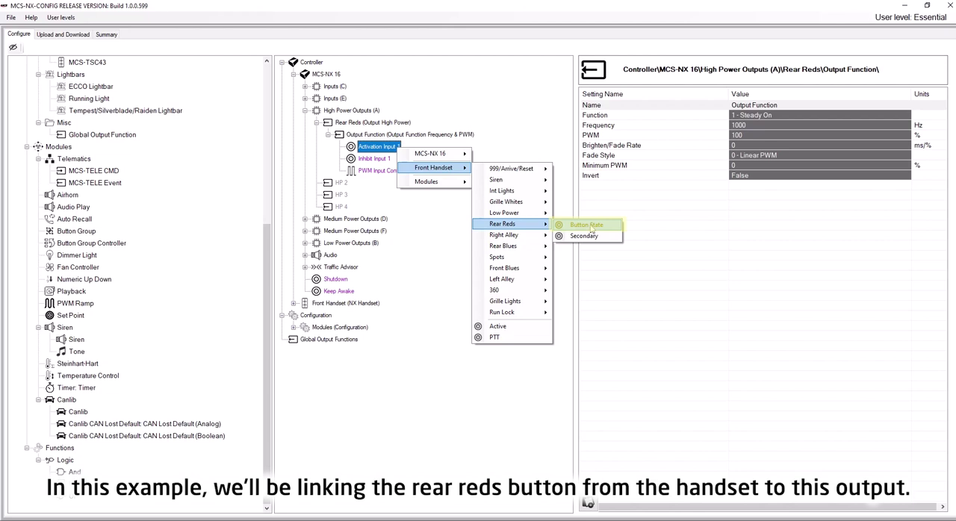
left_click(590, 224)
left_click(342, 147)
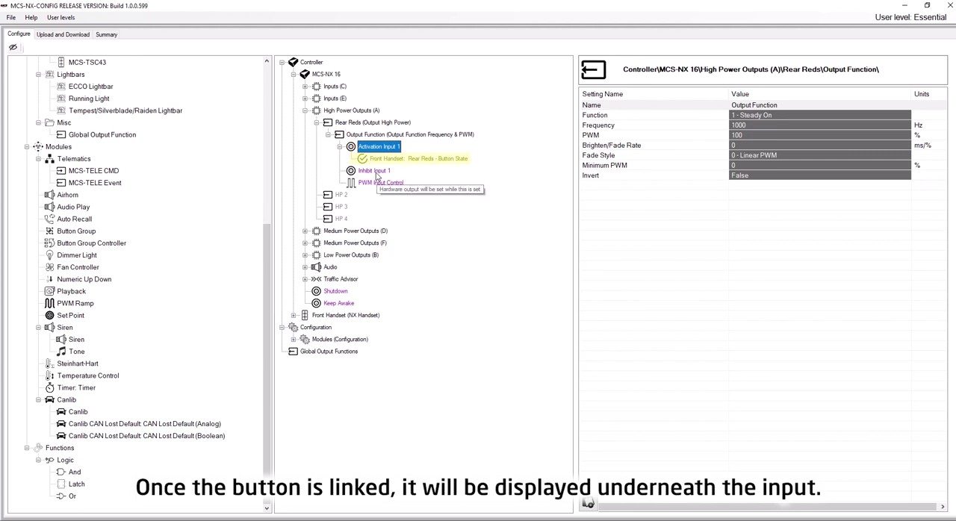
Link Inhibit Input 1 to the Front Handset Front Blues button state
right_click(376, 172)
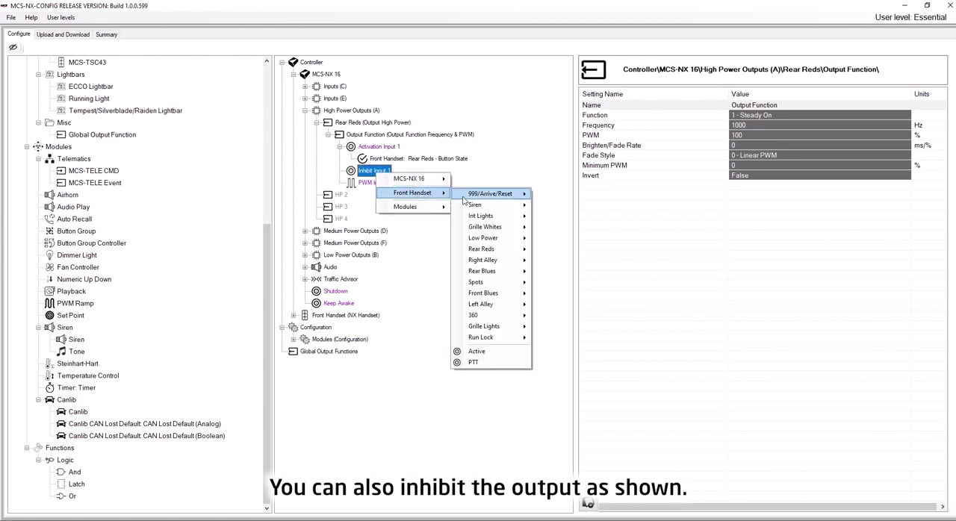
mouse_move(412, 193)
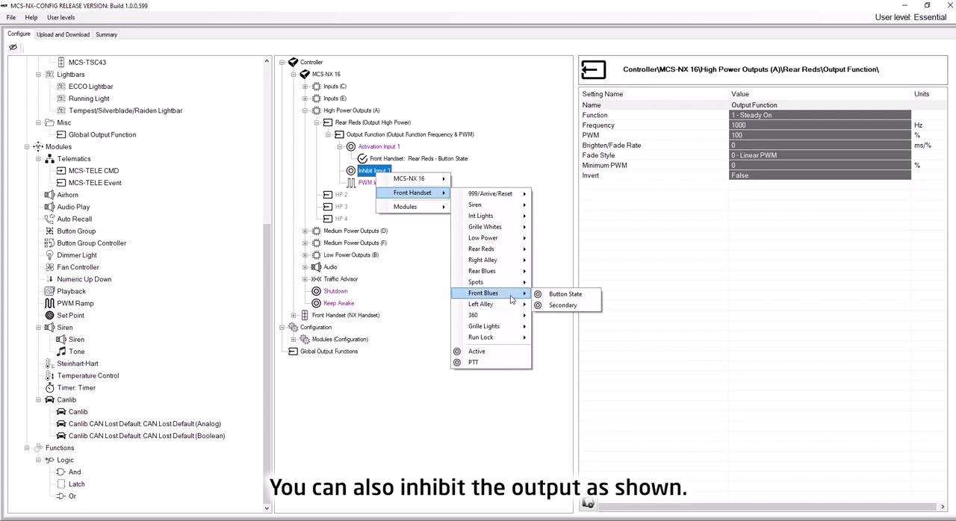
left_click(583, 295)
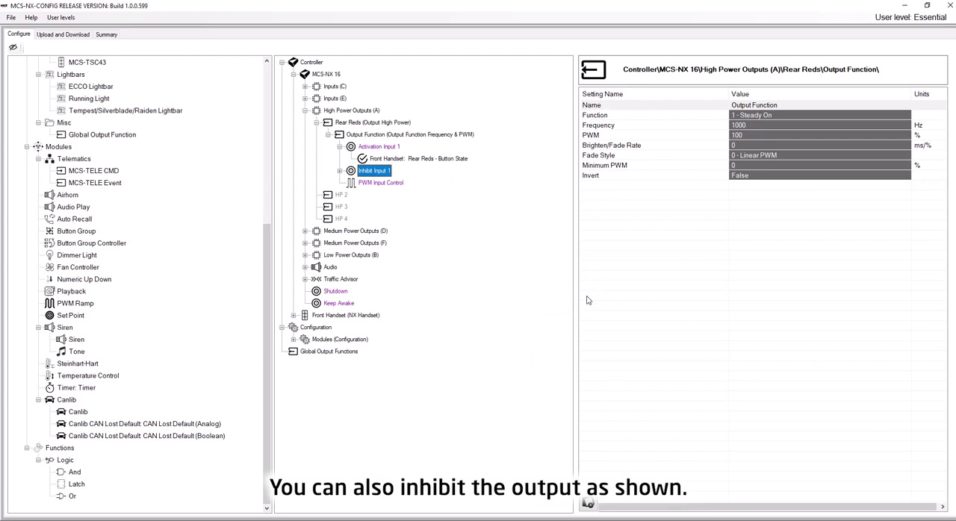
left_click(341, 171)
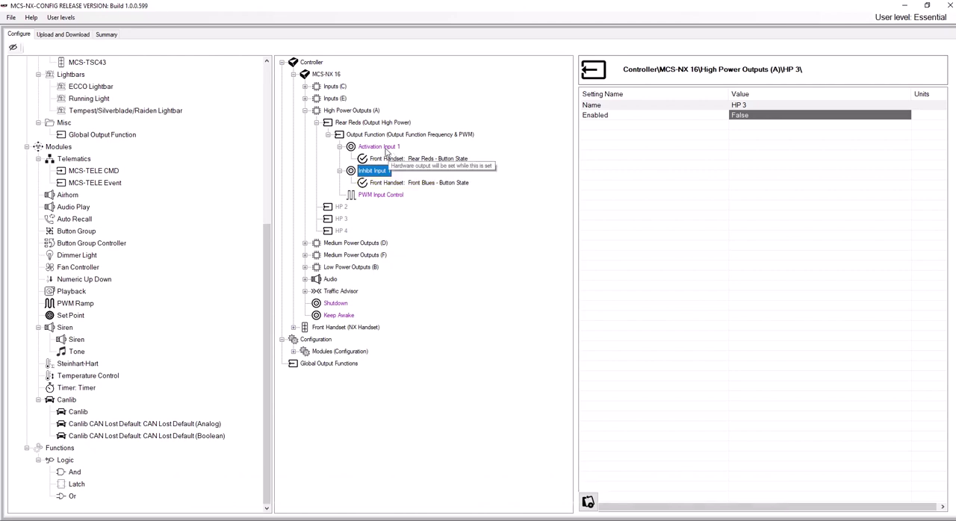
Also link Activation Input 1 to the Front Handset 360 button state
right_click(380, 146)
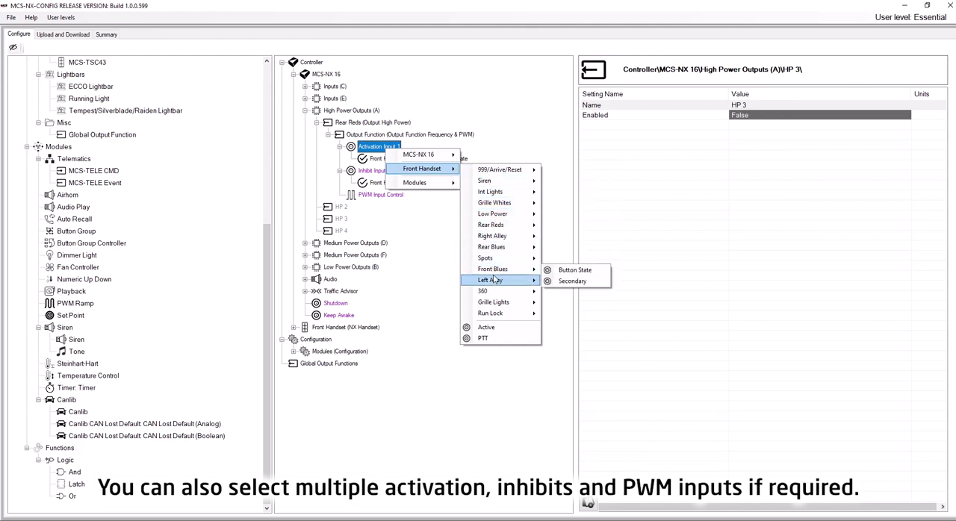
mouse_move(494, 291)
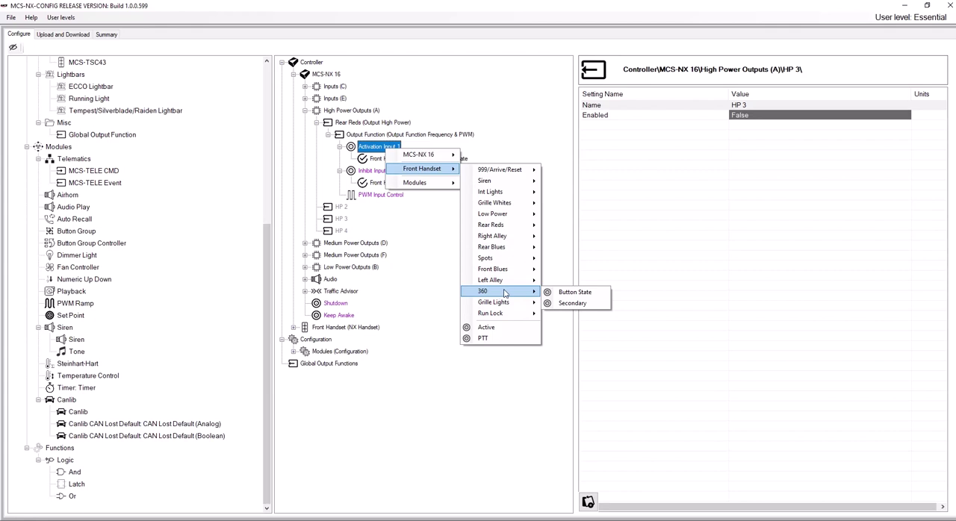
left_click(556, 294)
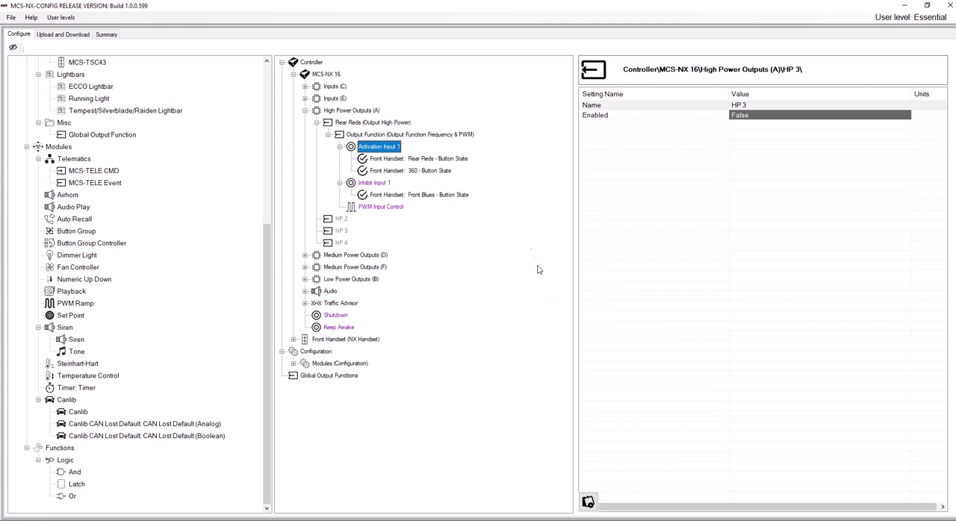
Show the Remove/Invert menu for the Front Handset 360 button state link
right_click(442, 172)
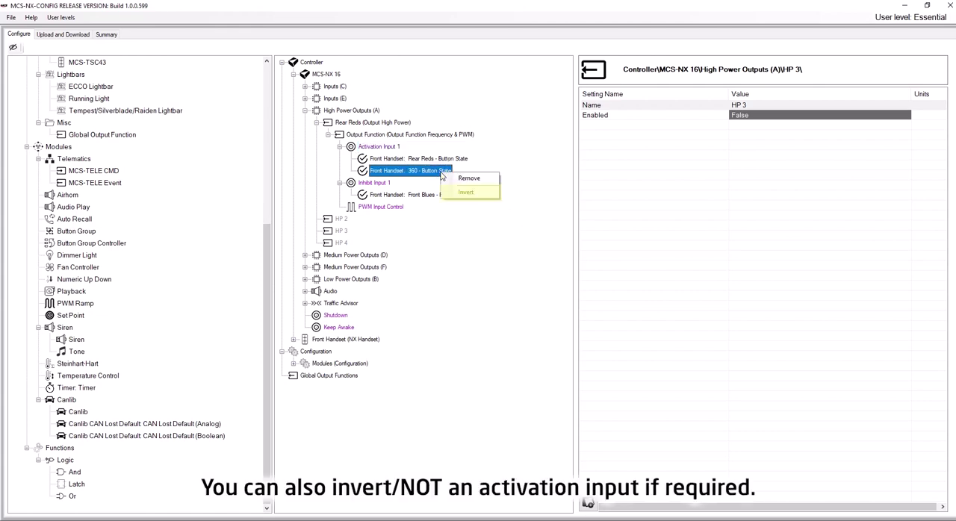